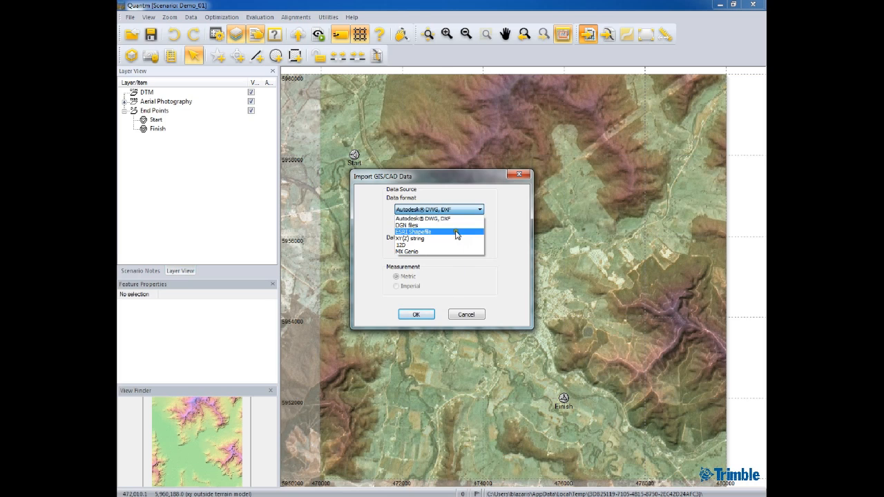
Load Road.shp from the Training folder as the import dataset, using the ESRI Shapefile data format
{"action": "left_click", "coordinate": [427, 232]}
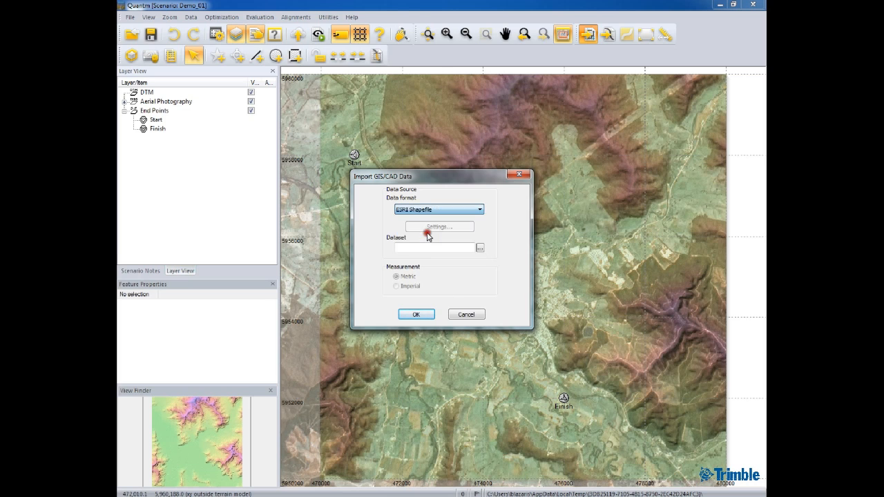
{"action": "left_click", "coordinate": [478, 249]}
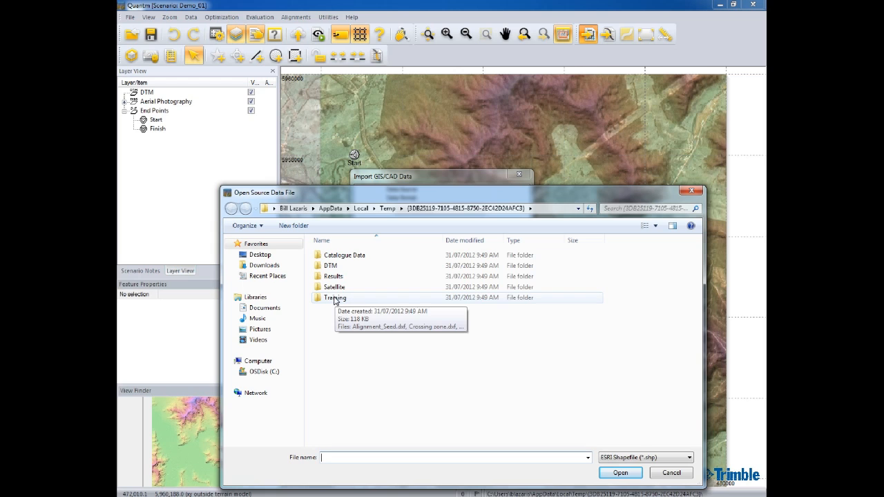
{"action": "double_click", "coordinate": [334, 298]}
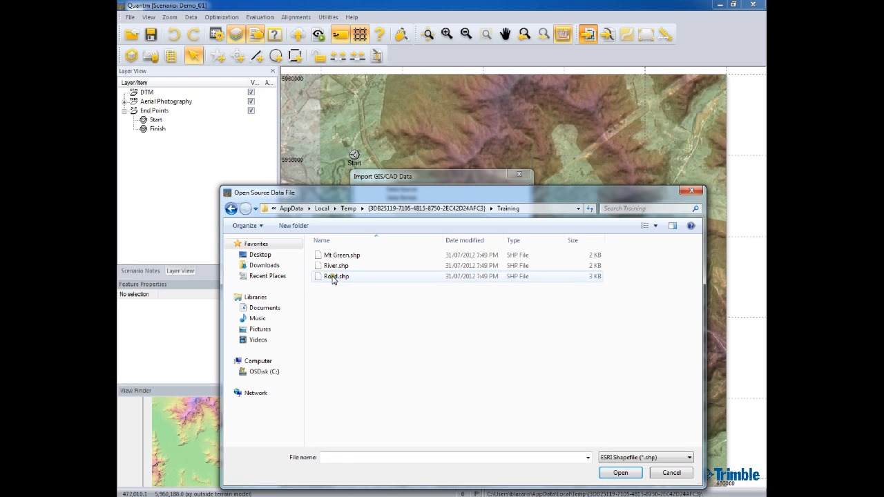
{"action": "left_click", "coordinate": [333, 277]}
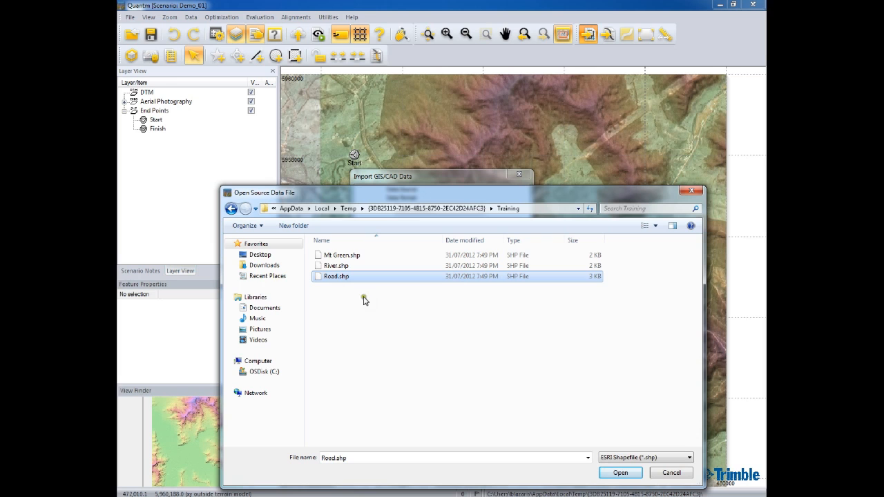
{"action": "left_click", "coordinate": [619, 474]}
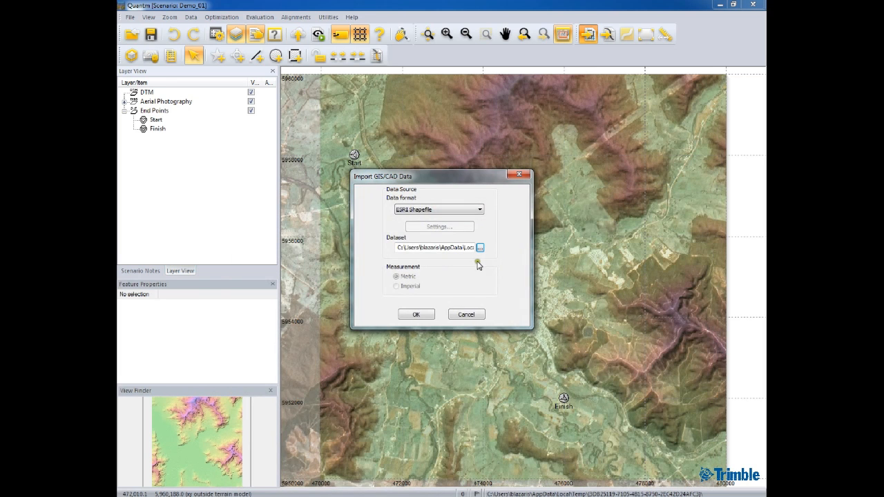
{"action": "left_click", "coordinate": [415, 316]}
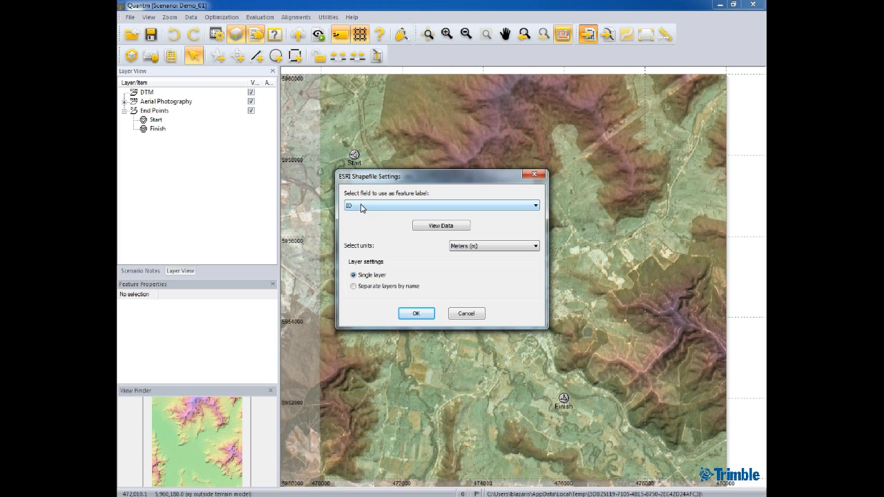
Use the LABEL field for the road feature labels, review the shapefile's attribute data, and accept the settings with a single layer
{"action": "left_click", "coordinate": [535, 206]}
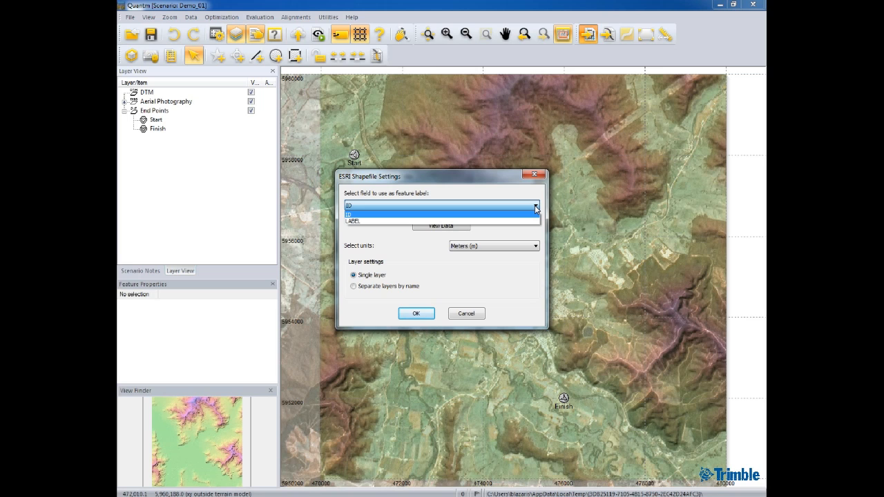
{"action": "left_click", "coordinate": [384, 221]}
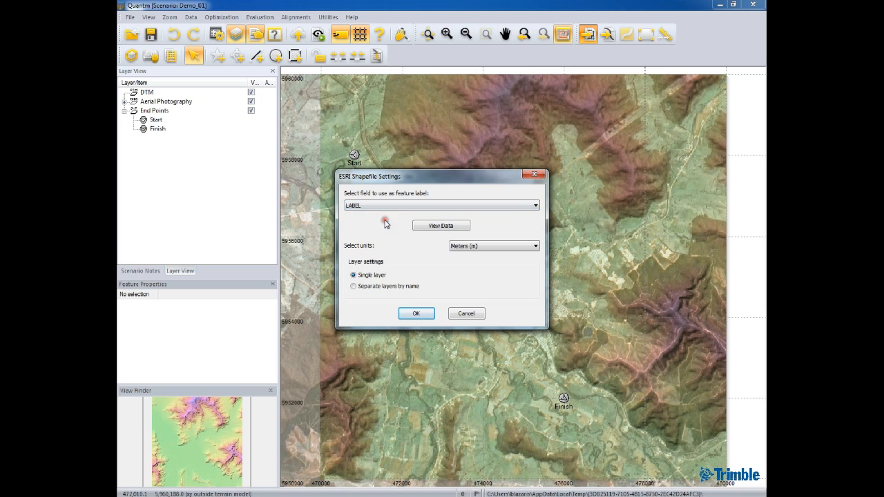
{"action": "left_click", "coordinate": [446, 228]}
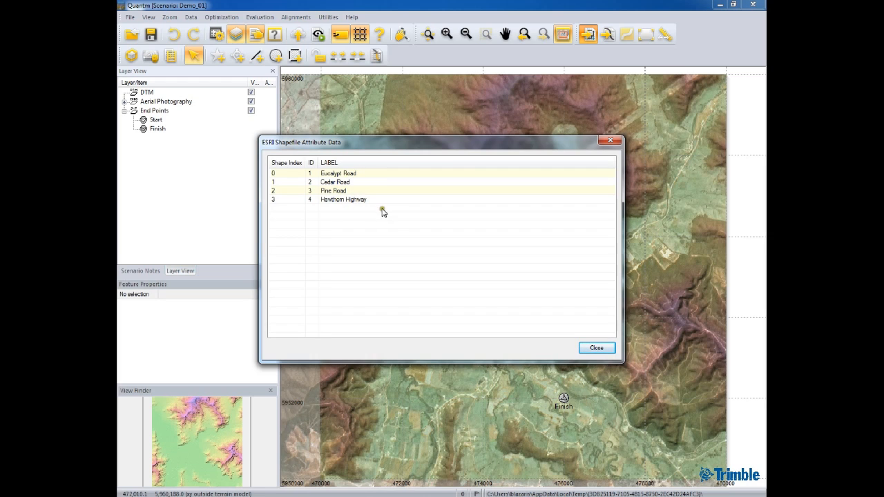
{"action": "left_click", "coordinate": [597, 349]}
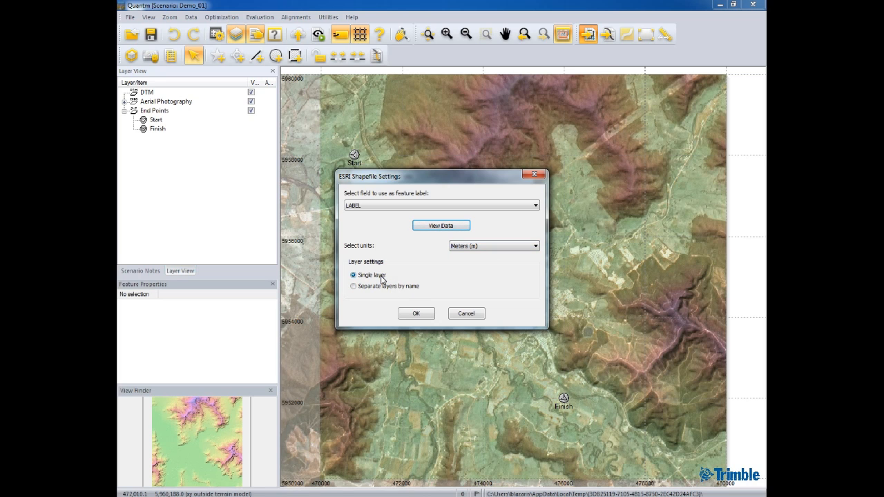
{"action": "left_click", "coordinate": [416, 315]}
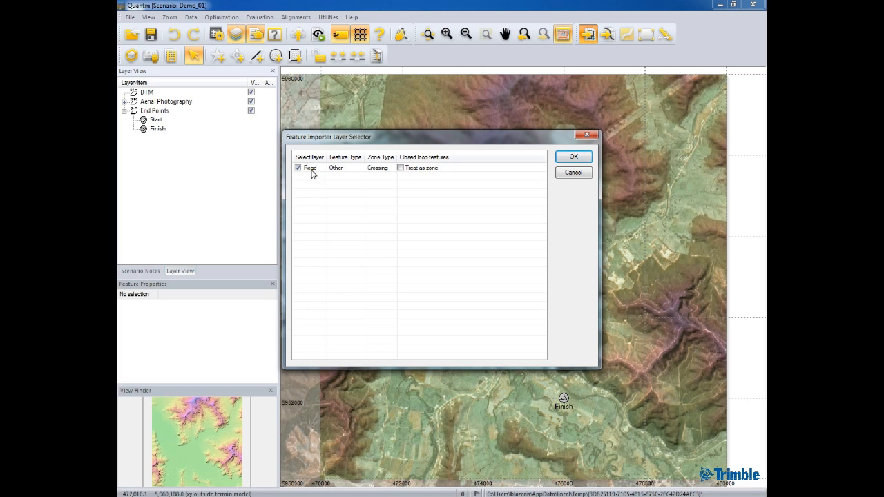
Set the Road layer's feature type to Road and complete the import
{"action": "left_click", "coordinate": [360, 170]}
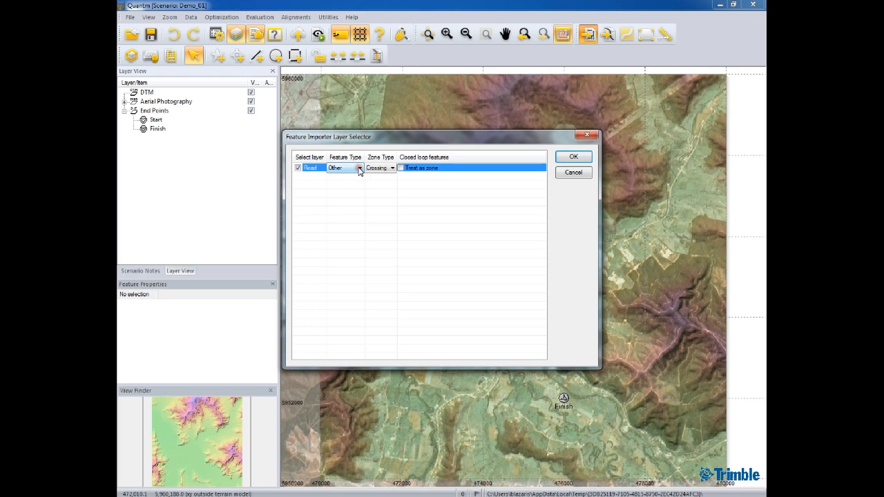
{"action": "left_click", "coordinate": [359, 170]}
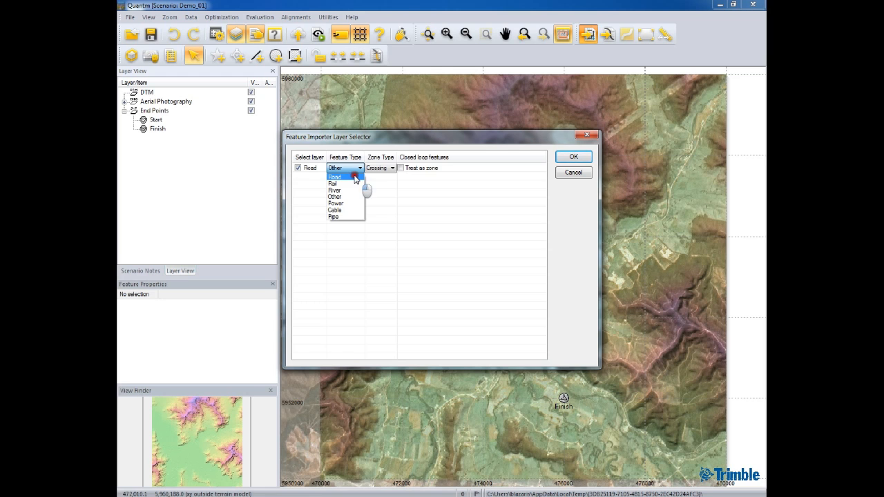
{"action": "left_click", "coordinate": [356, 177]}
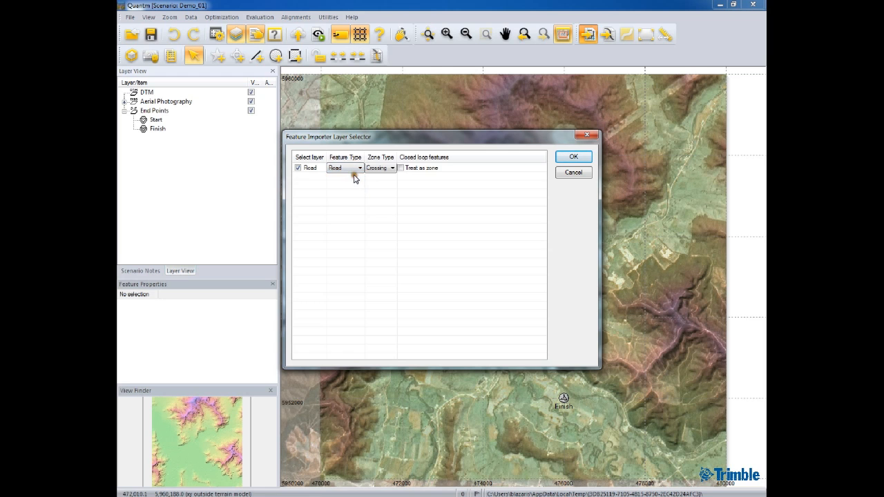
{"action": "left_click", "coordinate": [572, 158]}
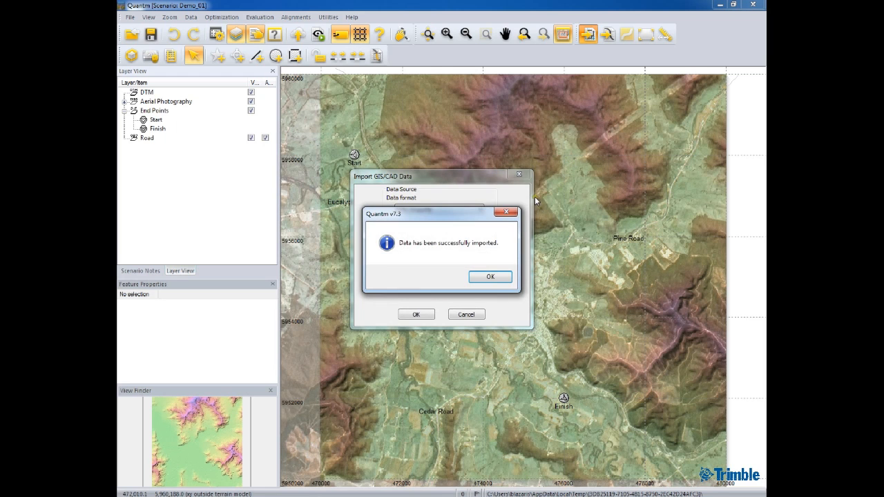
{"action": "left_click", "coordinate": [489, 276]}
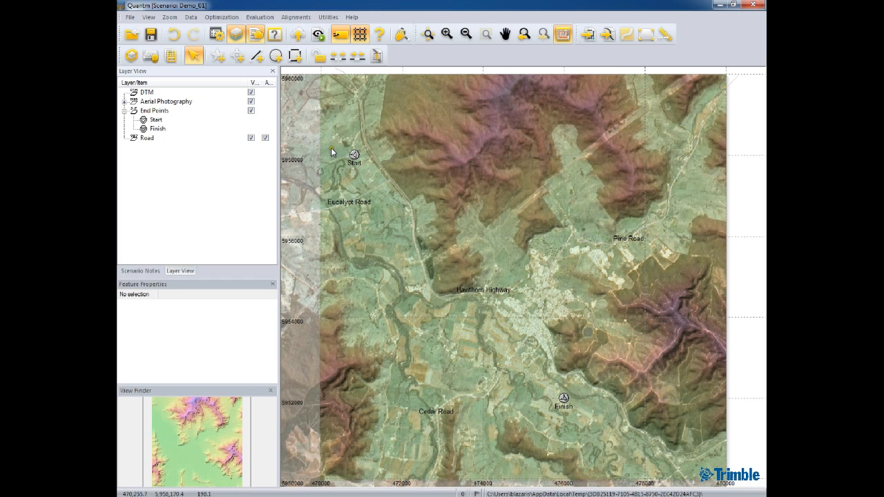
Hide the Aerial Photography layer and activate Hawthorn Highway, Pine Road, Cedar Road and Eucalypt Road in the Road layer
{"action": "left_click", "coordinate": [252, 111]}
{"action": "left_click", "coordinate": [250, 103]}
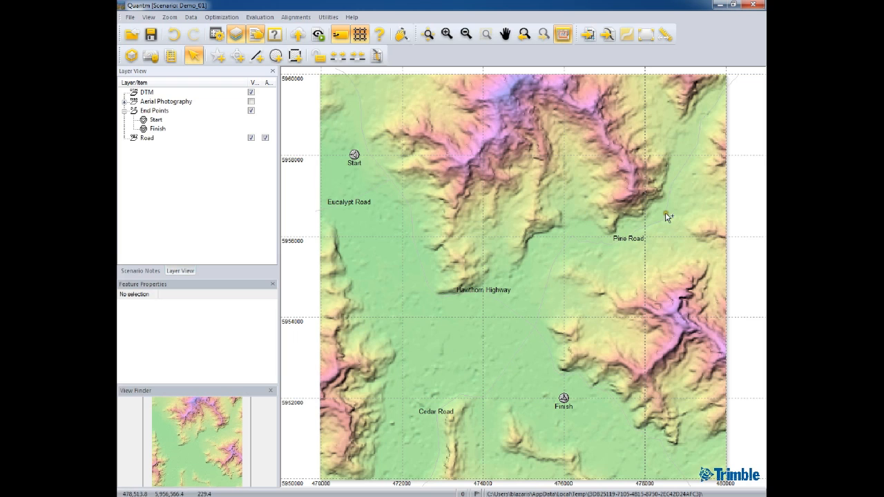
{"action": "left_click", "coordinate": [124, 138]}
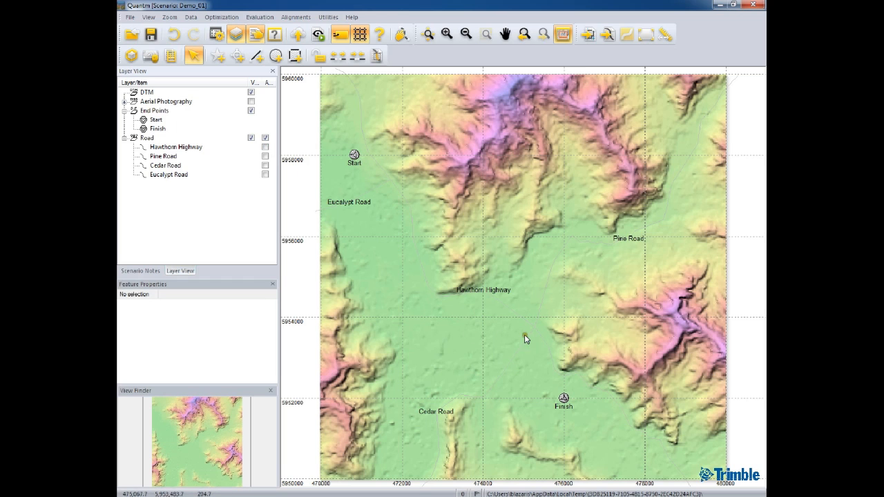
{"action": "left_click", "coordinate": [265, 147]}
{"action": "left_click", "coordinate": [265, 156]}
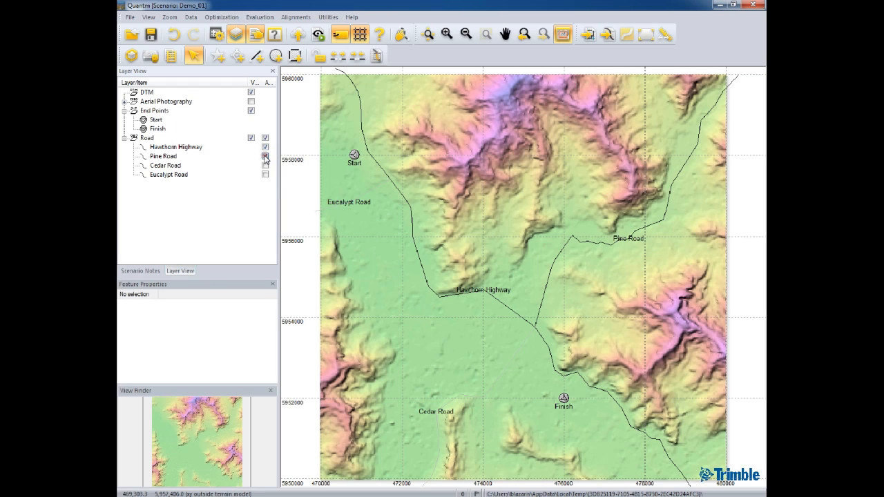
{"action": "left_click", "coordinate": [266, 166]}
{"action": "left_click", "coordinate": [266, 175]}
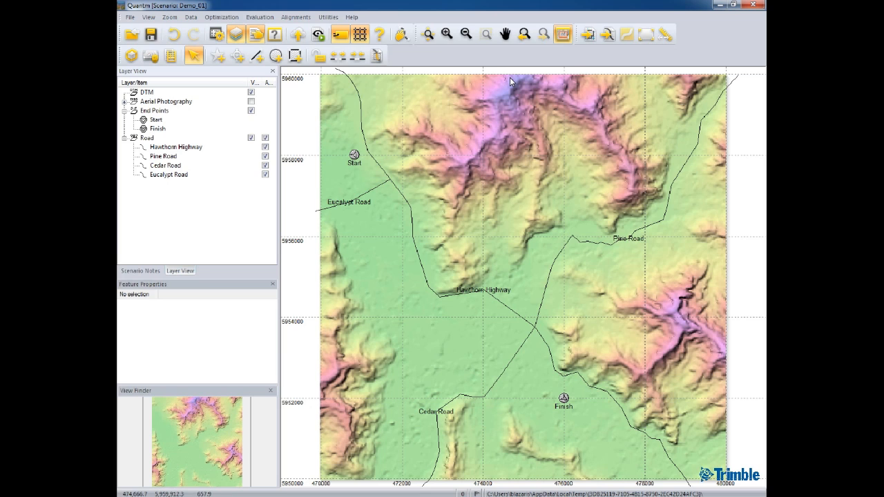
Start another GIS/CAD import in ESRI Shapefile format and load River.shp from the Training folder
{"action": "left_click", "coordinate": [587, 36]}
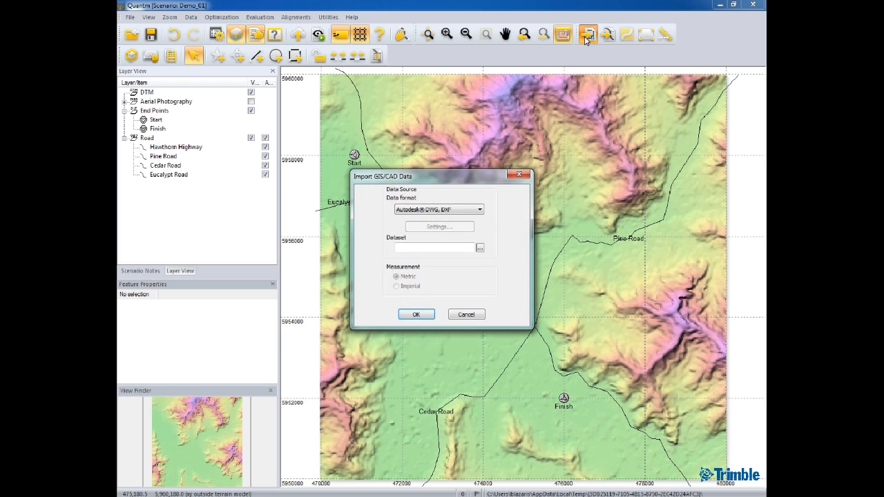
{"action": "left_click", "coordinate": [481, 211]}
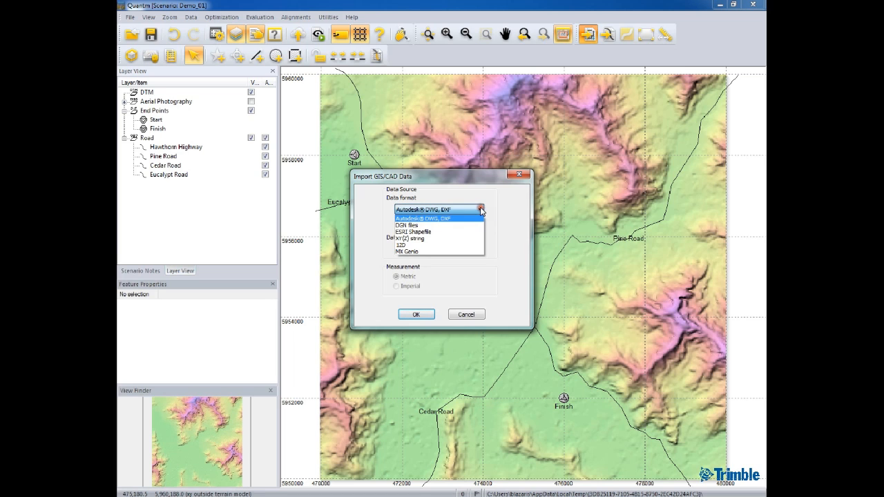
{"action": "left_click", "coordinate": [456, 233]}
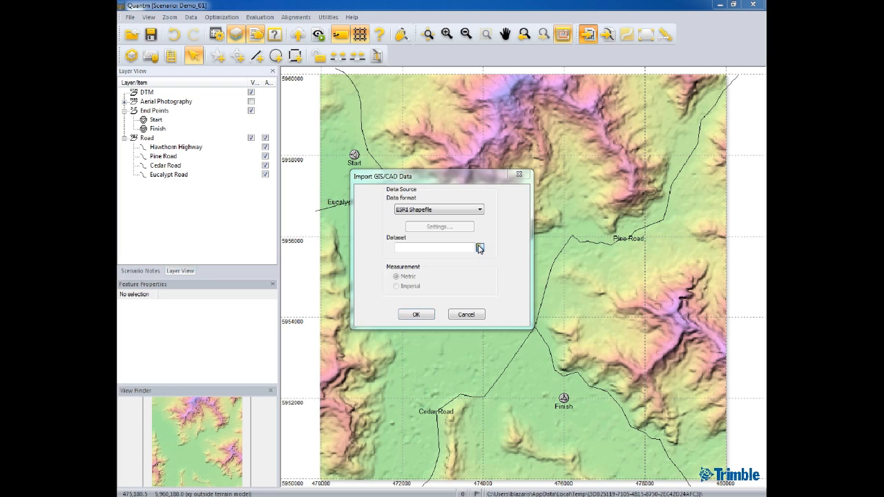
{"action": "left_click", "coordinate": [479, 248]}
{"action": "double_click", "coordinate": [333, 297]}
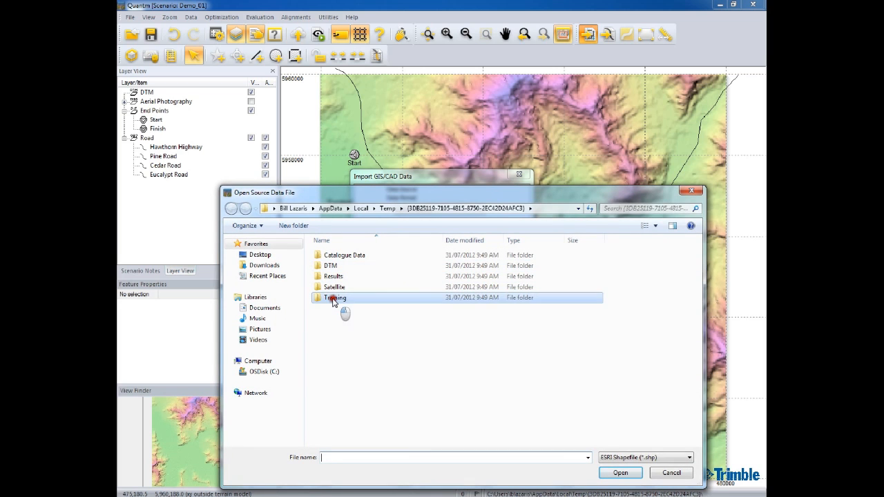
{"action": "left_click", "coordinate": [339, 266]}
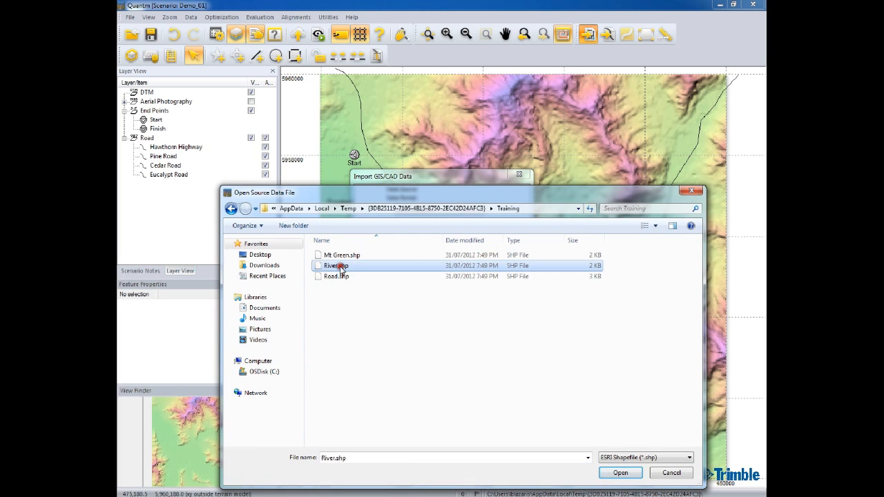
{"action": "left_click", "coordinate": [620, 473]}
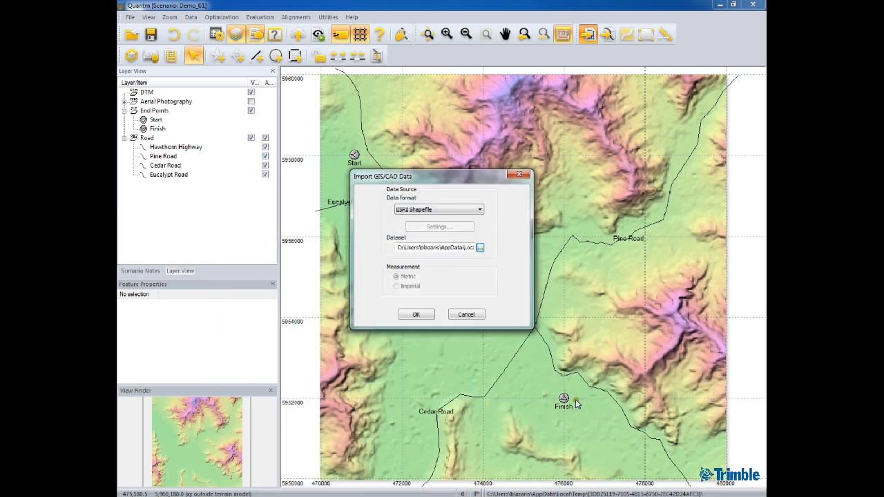
{"action": "left_click", "coordinate": [415, 314]}
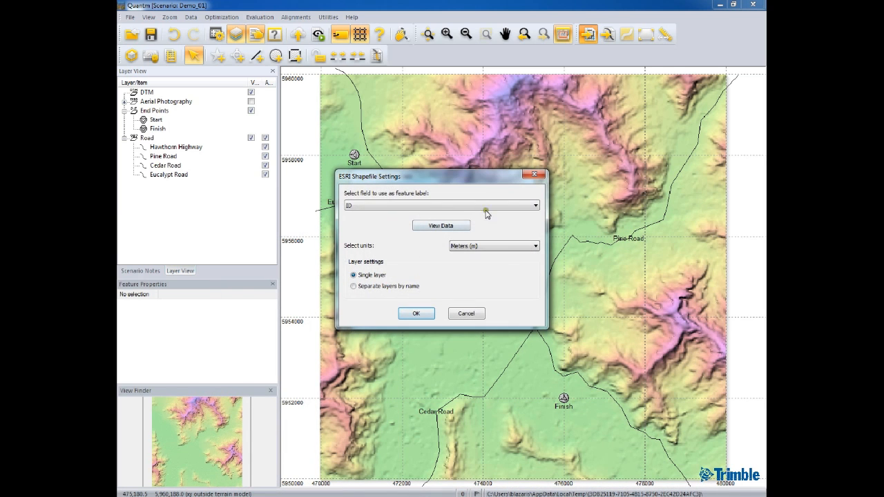
Use the LABEL field for the river feature label, review the attribute data, and accept the single-layer shapefile settings
{"action": "left_click", "coordinate": [536, 206]}
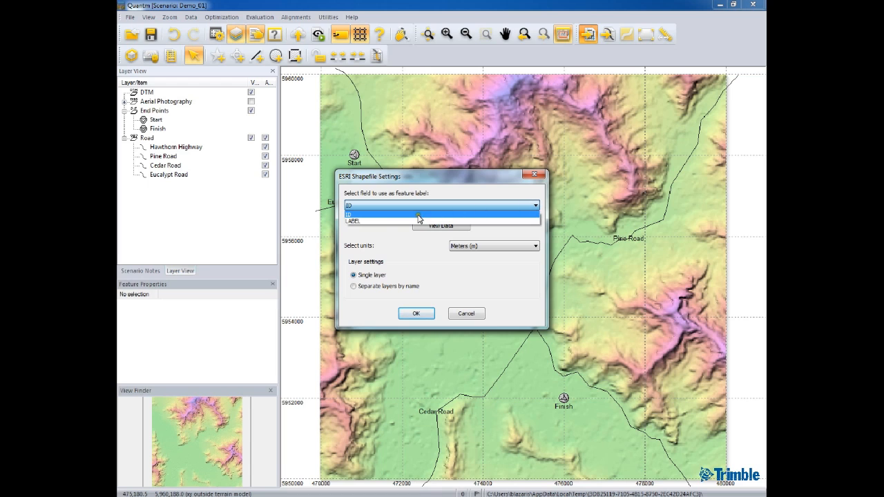
{"action": "left_click", "coordinate": [371, 221]}
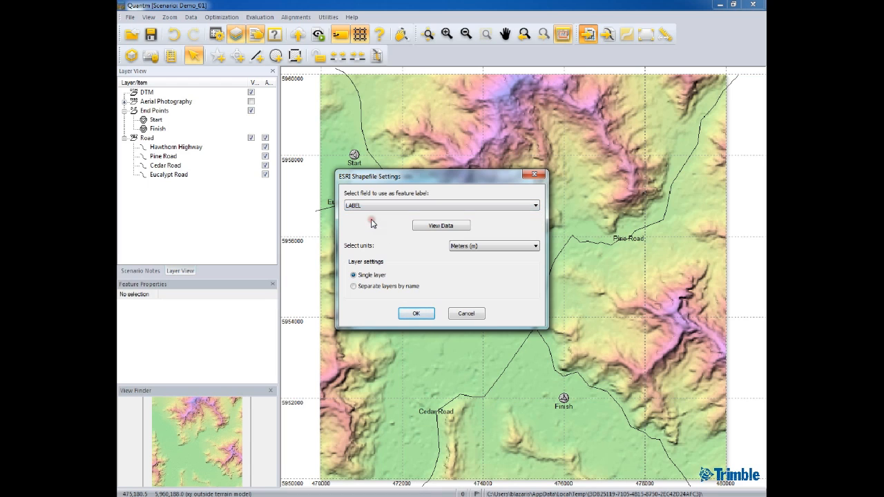
{"action": "left_click", "coordinate": [448, 228]}
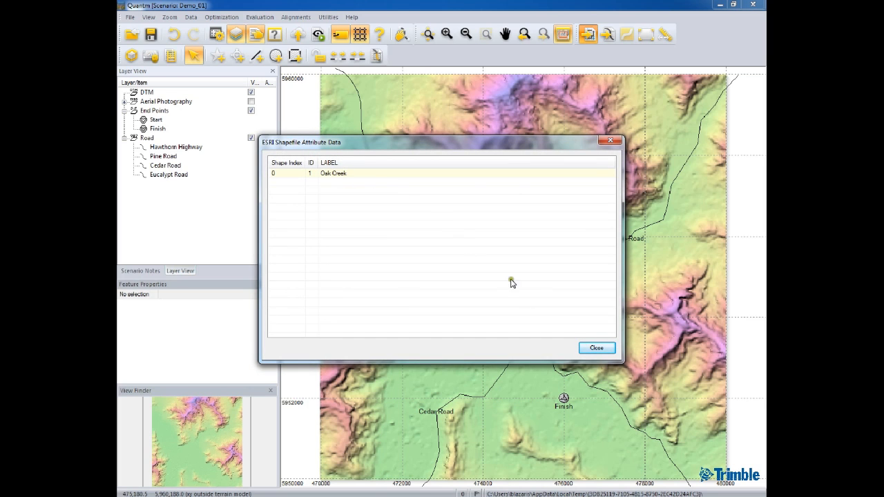
{"action": "left_click", "coordinate": [590, 348]}
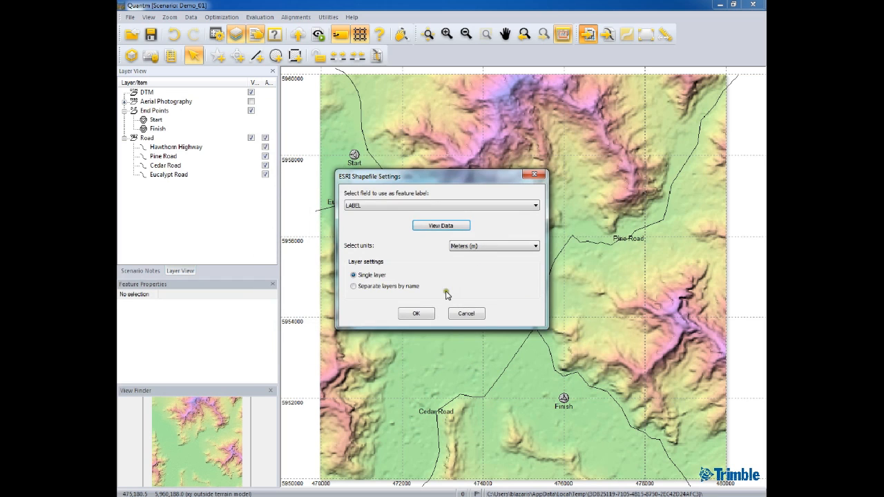
{"action": "left_click", "coordinate": [418, 311]}
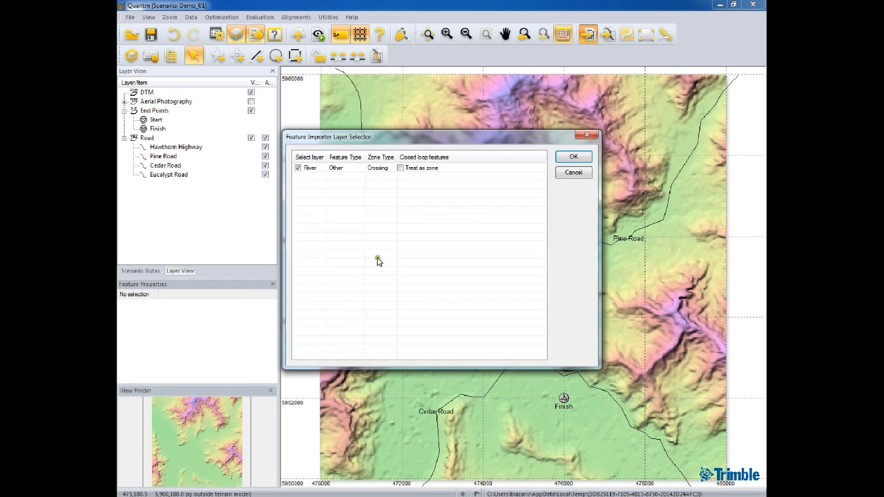
Set the River layer's feature type to River and complete the import
{"action": "left_click", "coordinate": [358, 168]}
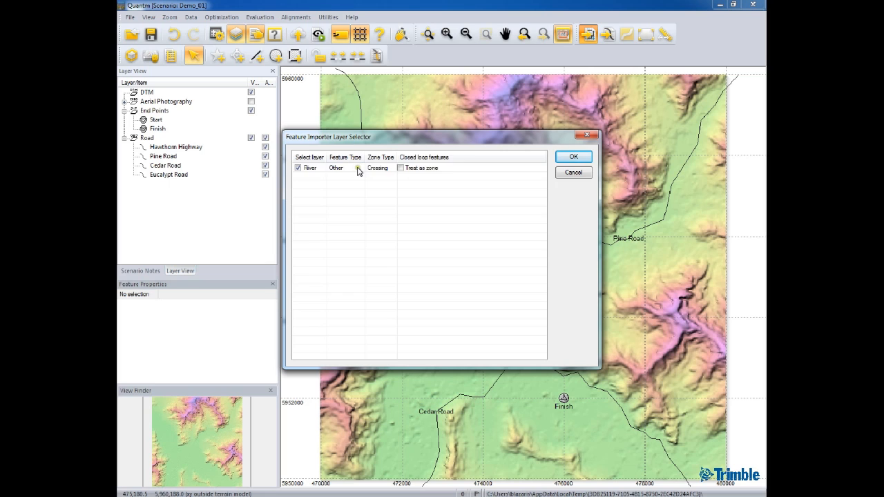
{"action": "left_click", "coordinate": [358, 169]}
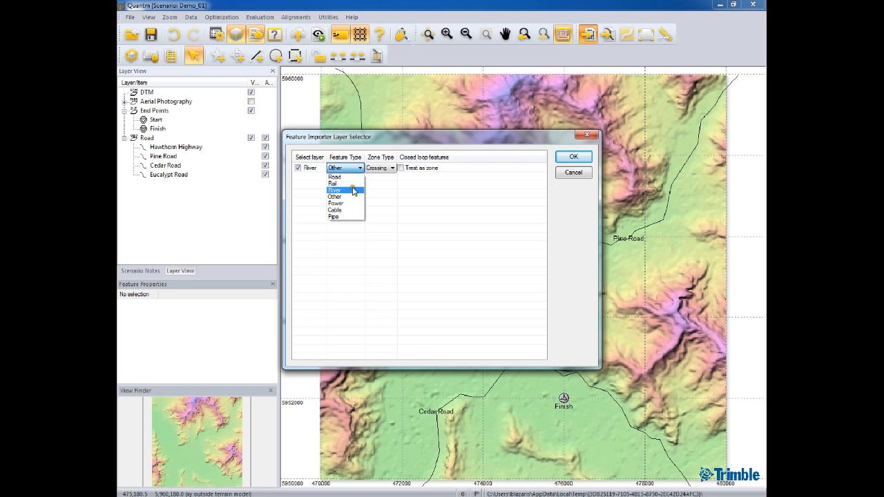
{"action": "left_click", "coordinate": [354, 191]}
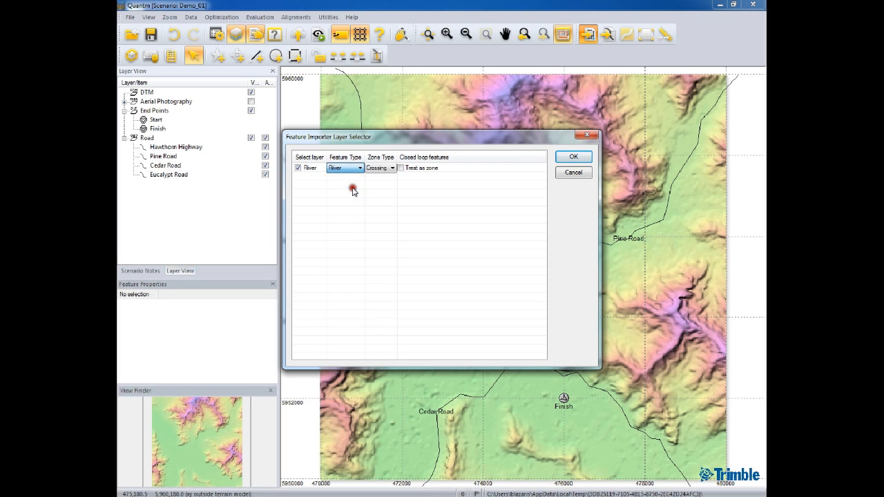
{"action": "left_click", "coordinate": [574, 157]}
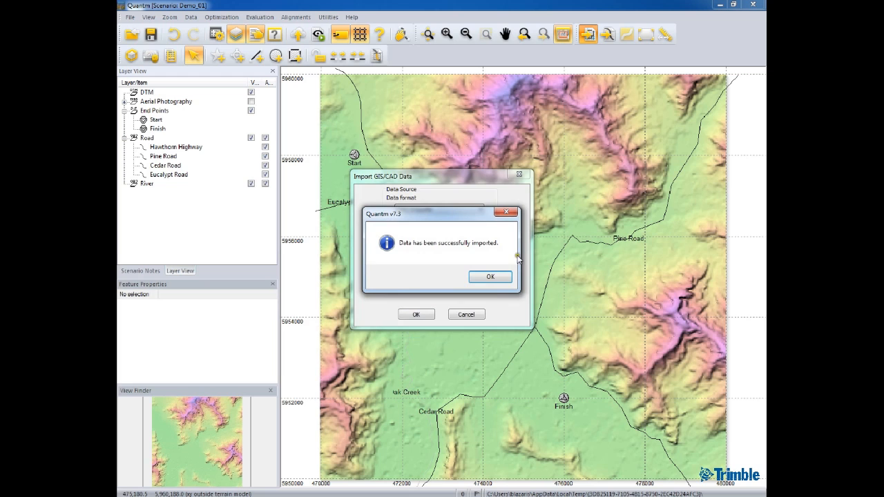
{"action": "left_click", "coordinate": [491, 277]}
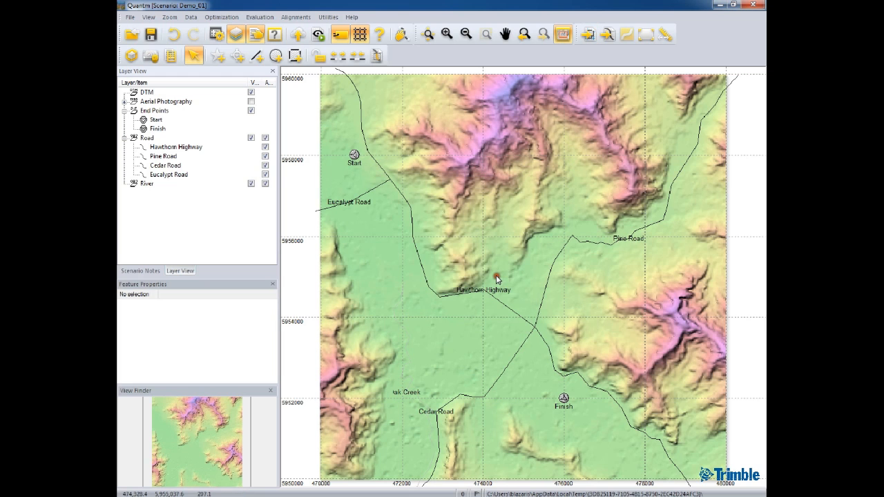
Expand the River layer and activate the Oak Creek feature
{"action": "left_click", "coordinate": [124, 184]}
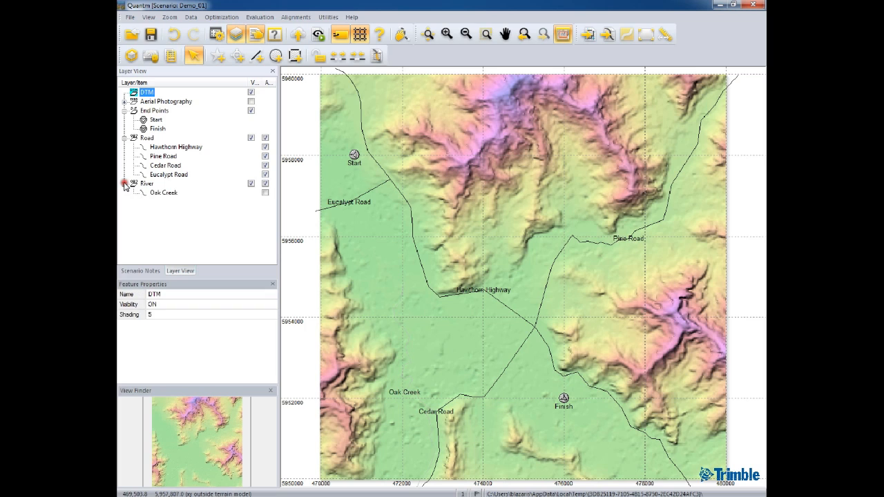
{"action": "left_click", "coordinate": [162, 194]}
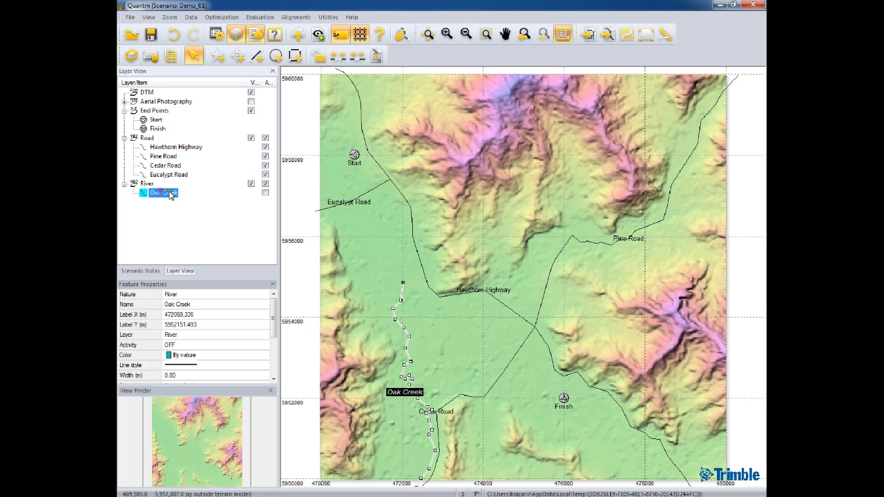
{"action": "left_click", "coordinate": [265, 193]}
Start a GIS/CAD import in Autodesk DWG, DXF format and load Lower slopes Mt Green.dxf from the Training folder
{"action": "left_click", "coordinate": [587, 36]}
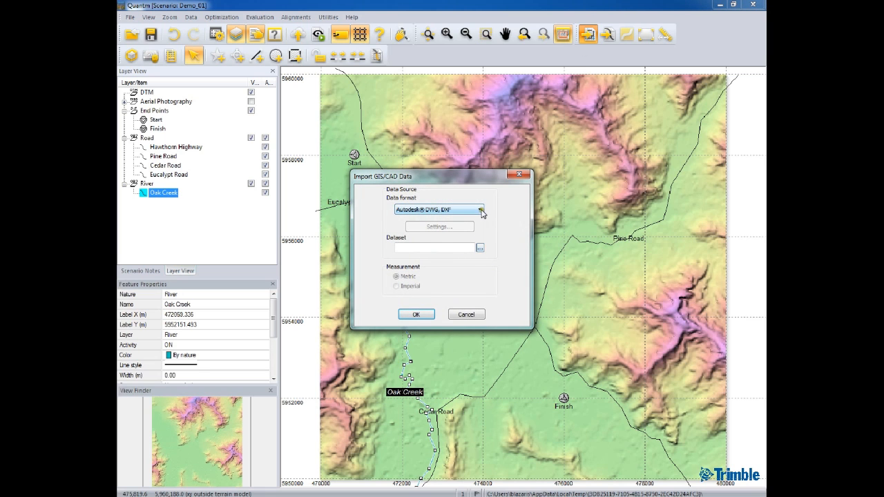
{"action": "left_click", "coordinate": [480, 247]}
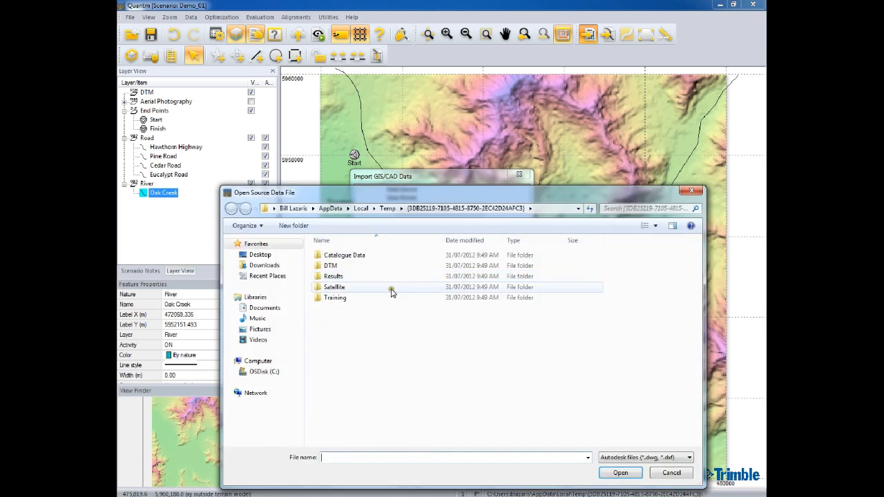
{"action": "double_click", "coordinate": [345, 298]}
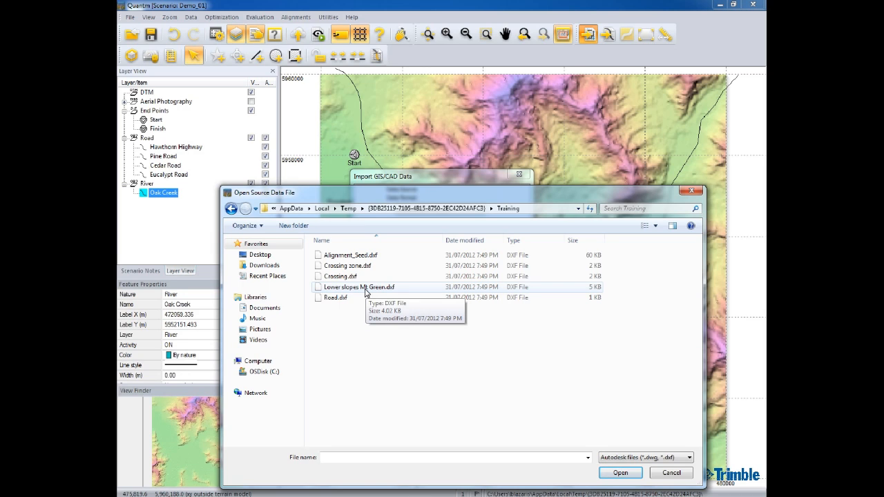
{"action": "left_click", "coordinate": [366, 290]}
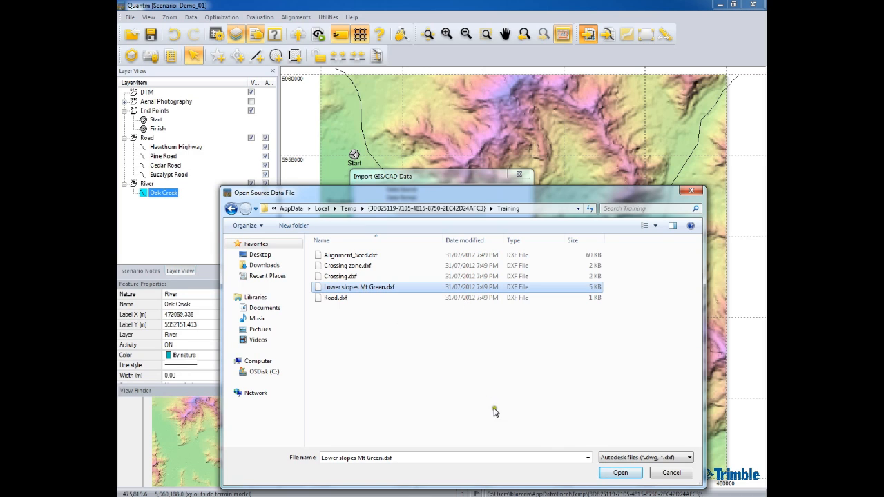
{"action": "left_click", "coordinate": [620, 473]}
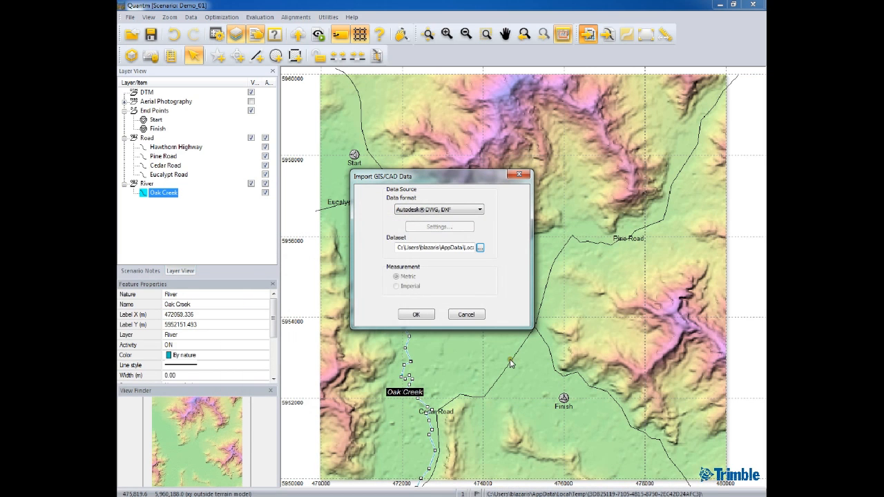
Import the Lower slopes Mt Green dataset in meters, treating closed loops as zones with the zone type set to Avoid
{"action": "left_click", "coordinate": [418, 314]}
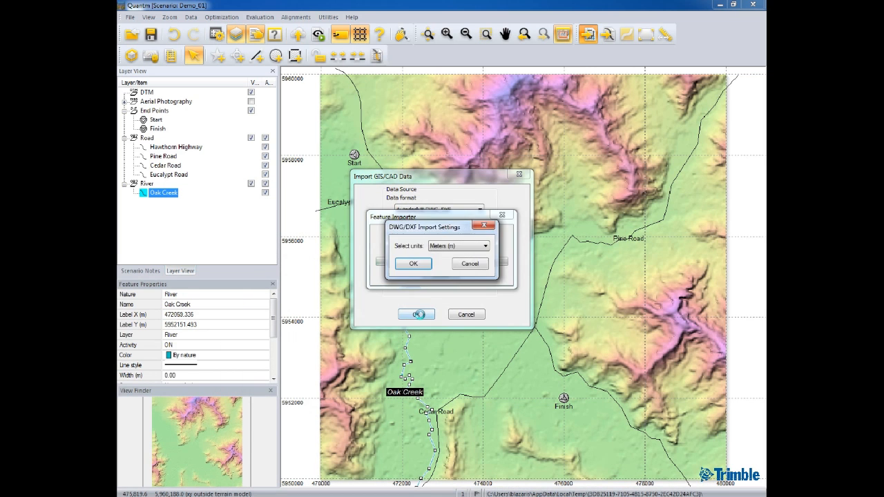
{"action": "left_click", "coordinate": [411, 264]}
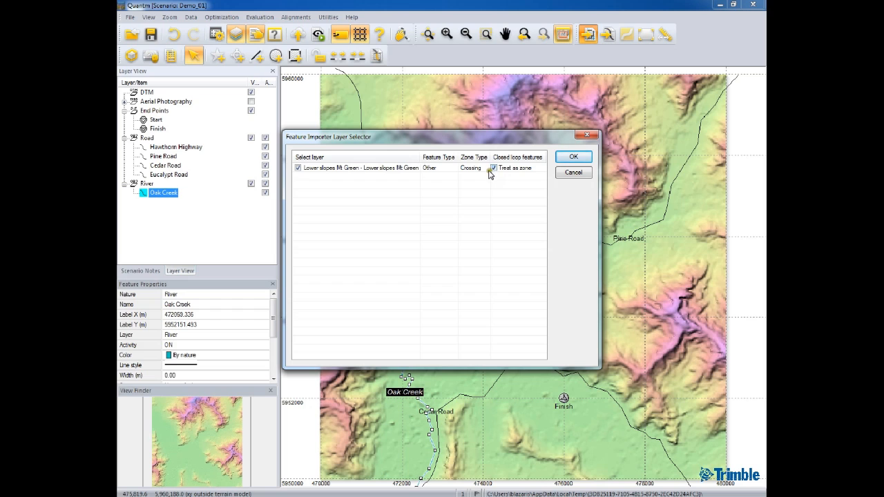
{"action": "left_click", "coordinate": [487, 170]}
{"action": "left_click", "coordinate": [486, 169]}
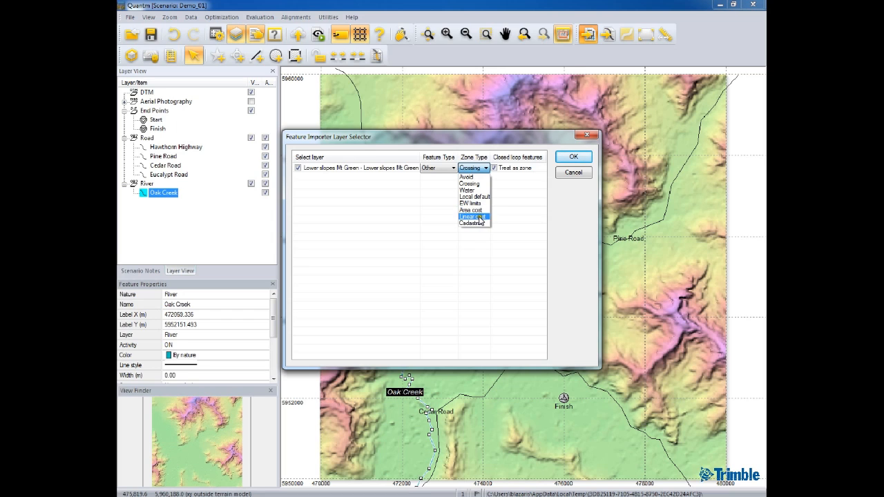
{"action": "left_click", "coordinate": [472, 179]}
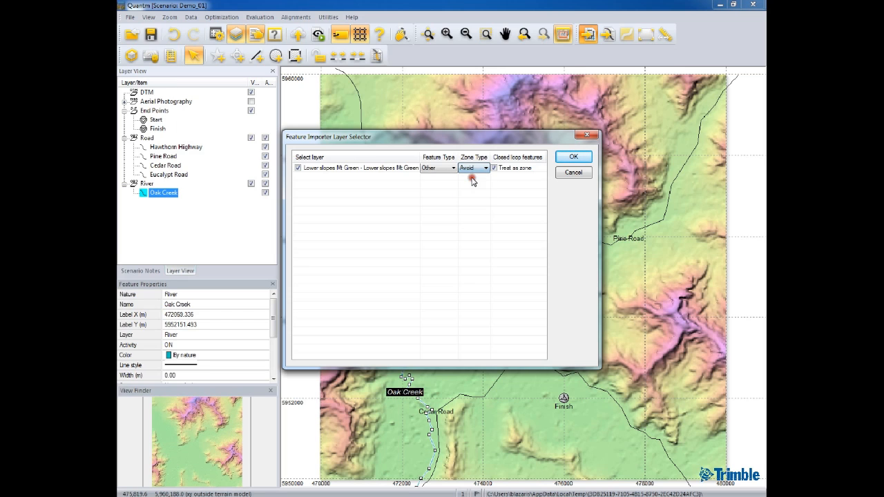
{"action": "left_click", "coordinate": [573, 158]}
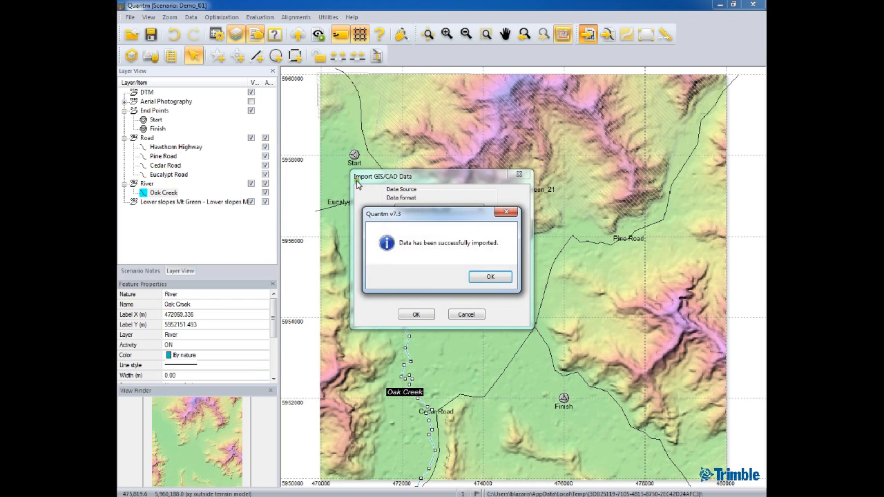
{"action": "left_click", "coordinate": [495, 278]}
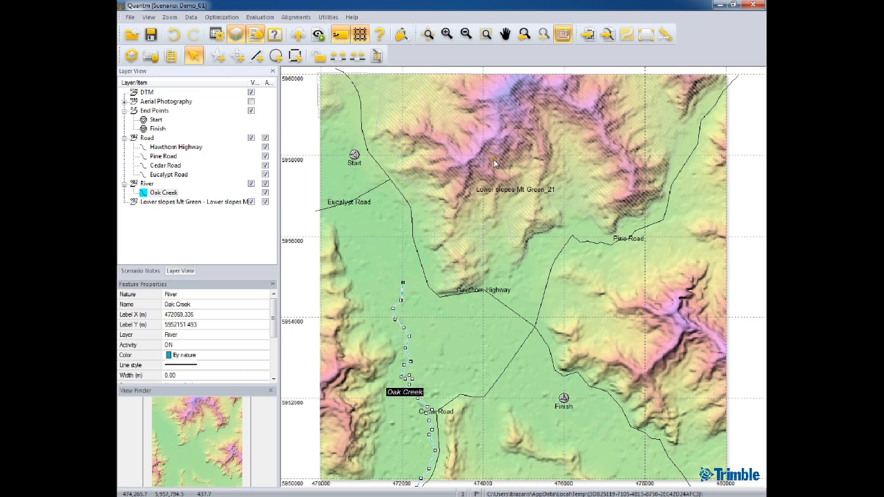
Expand the Lower slopes Mt Green layer and activate its avoid zone
{"action": "left_click", "coordinate": [138, 203]}
{"action": "left_click", "coordinate": [124, 202]}
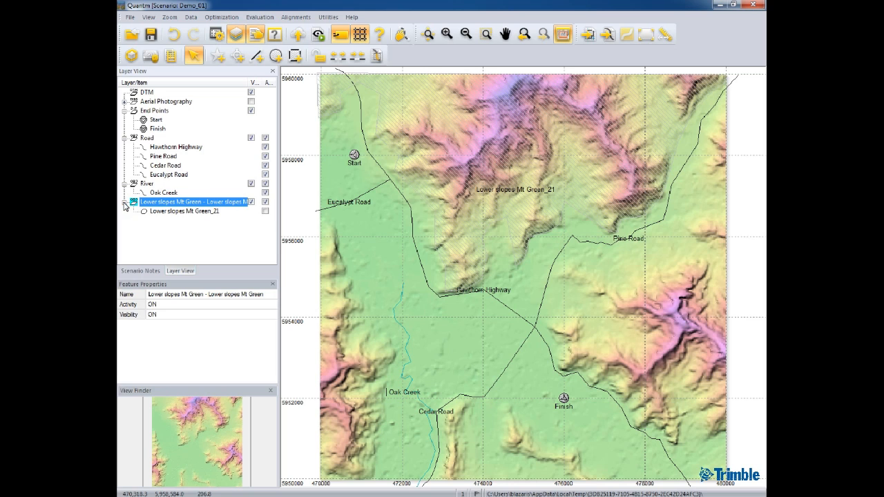
{"action": "left_click", "coordinate": [158, 212]}
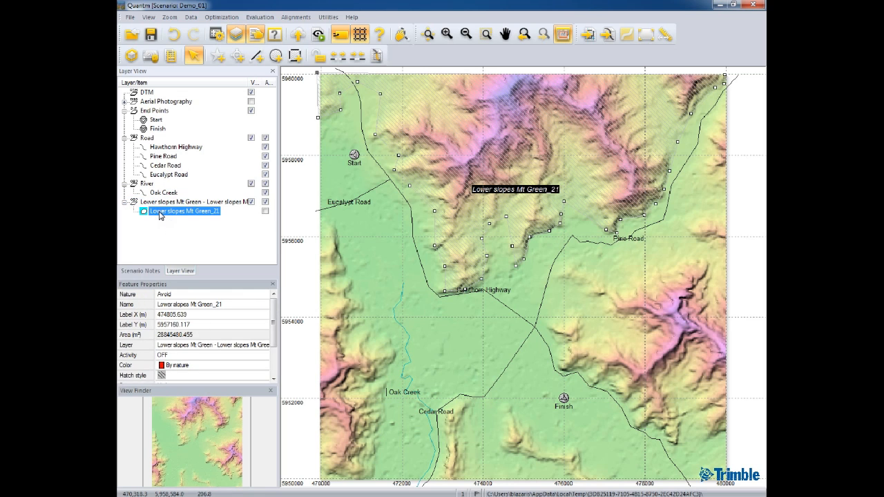
{"action": "left_click", "coordinate": [266, 212]}
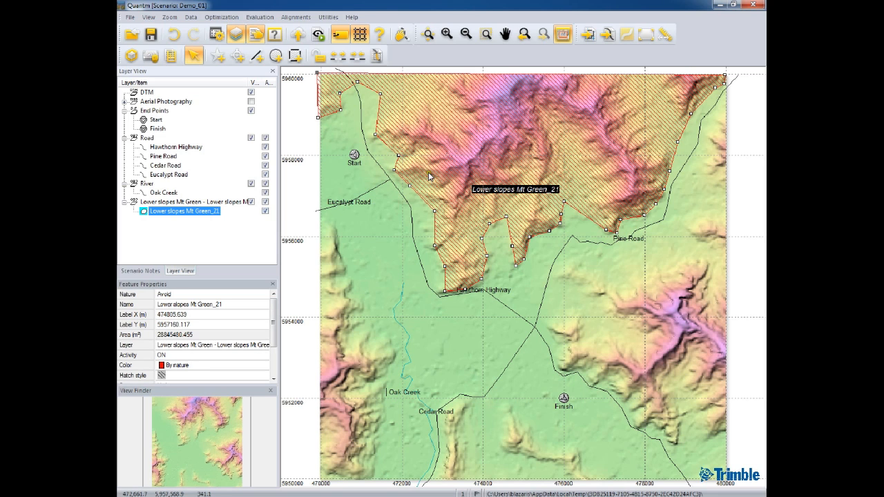